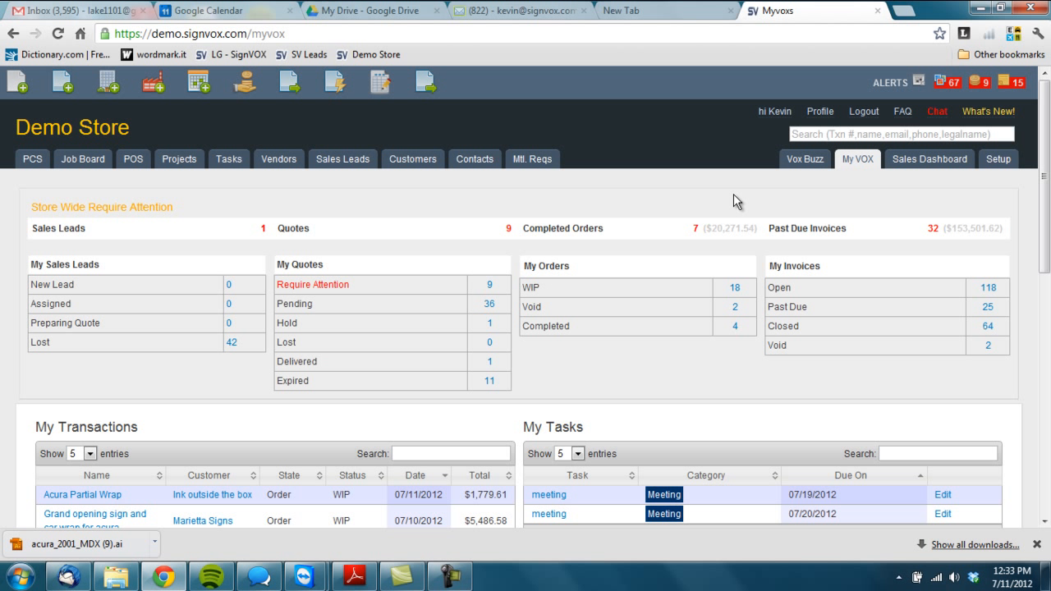
- Start a new order and choose Ink outside the box as the customer
click(63, 81)
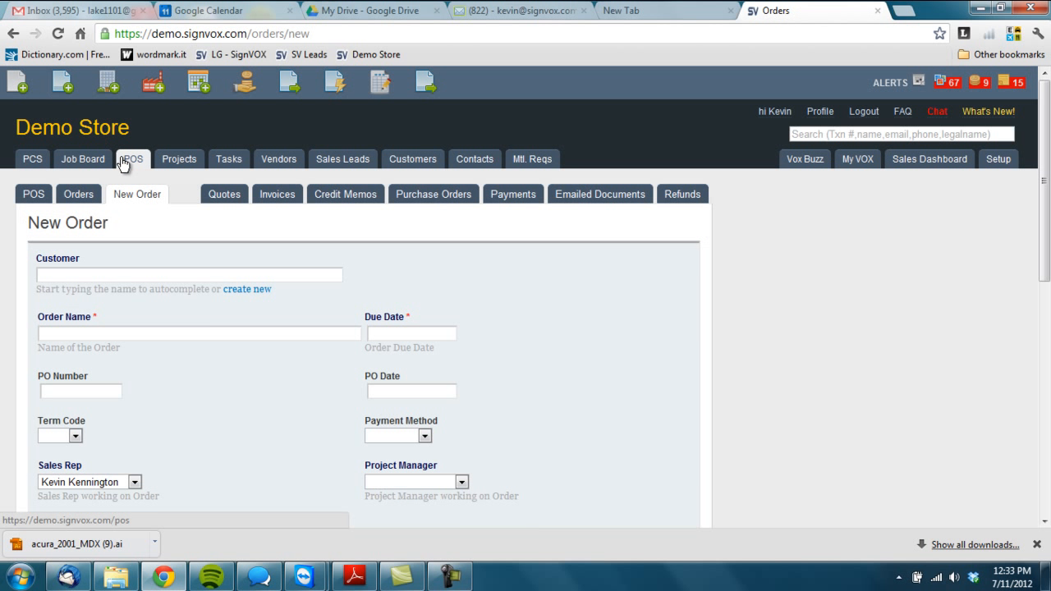
click(91, 276)
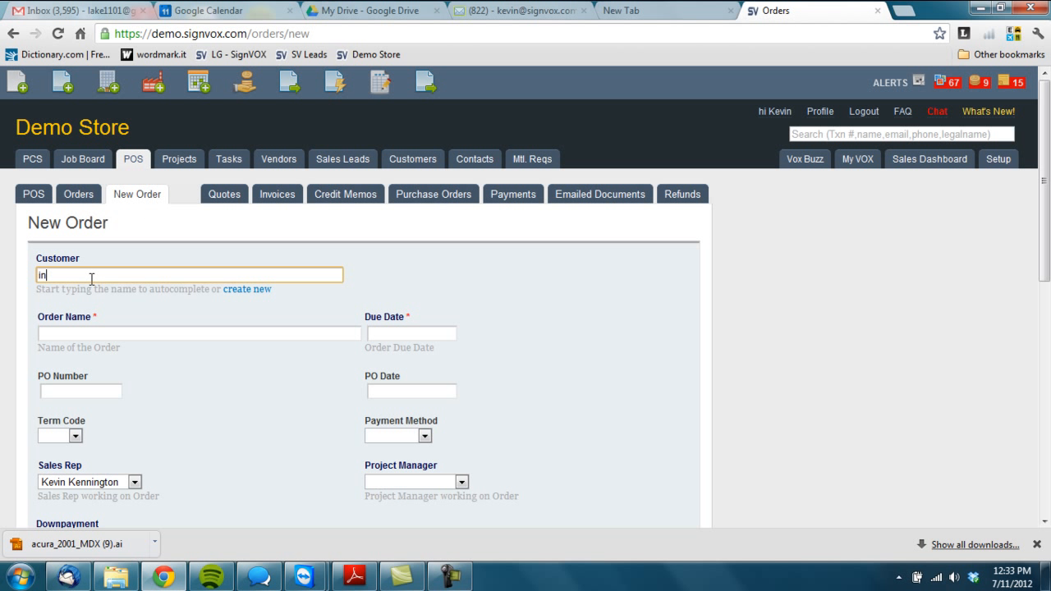
text(in)
click(85, 291)
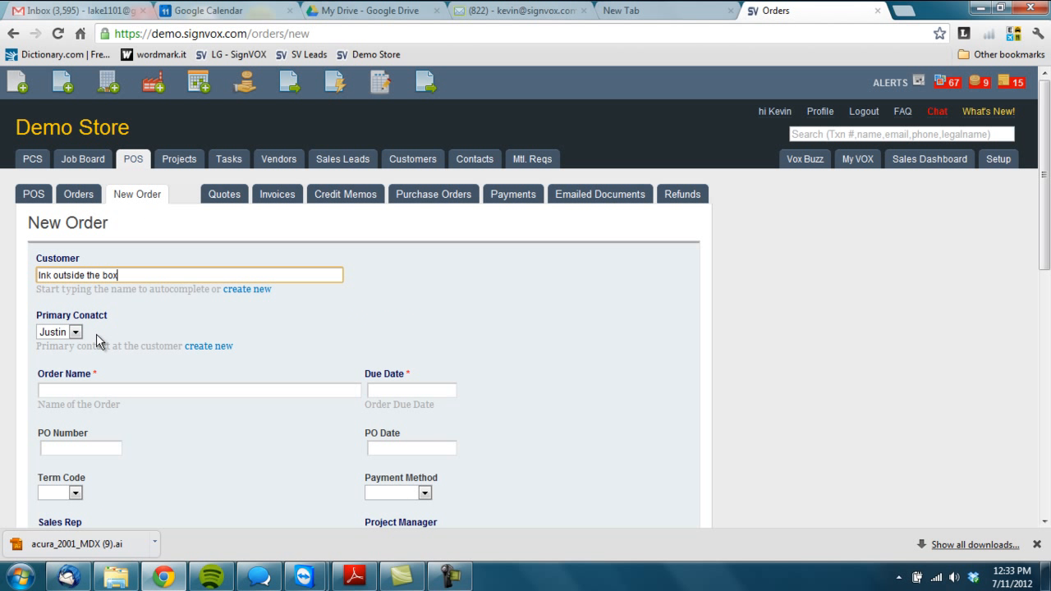
- Name the order "acura partial wrap" and set its due date to Jul 18 2012
click(89, 389)
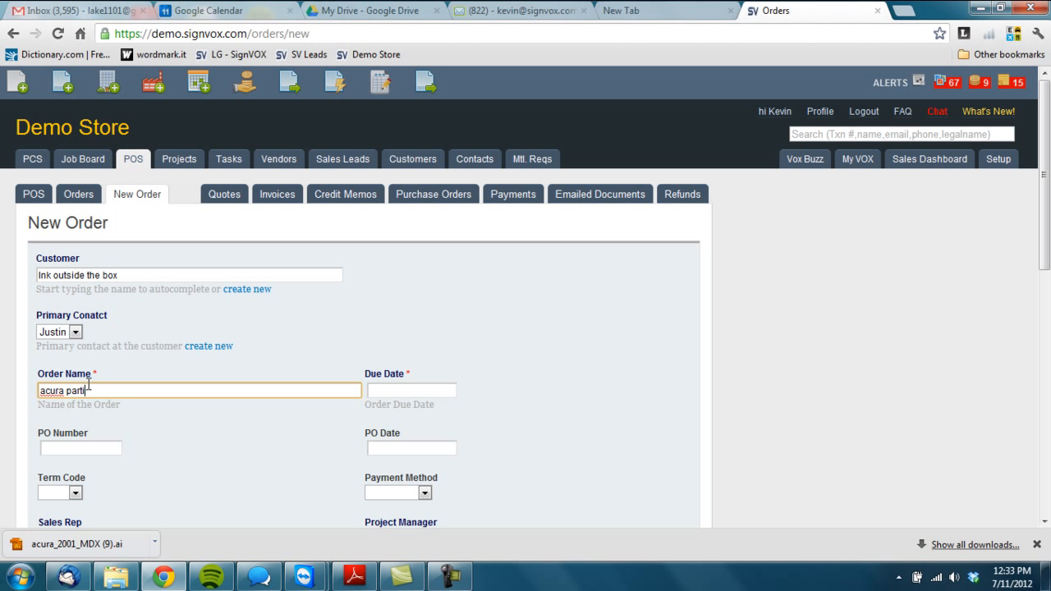
key(Tab)
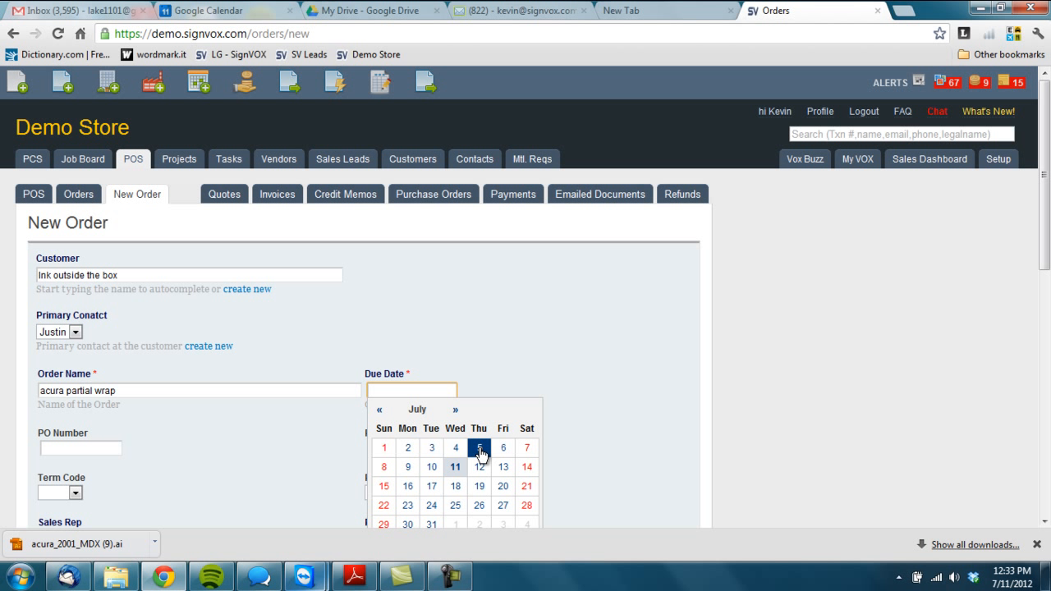
click(454, 485)
- Save the new order and confirm continuing with it
scroll(289, 464, down, 6)
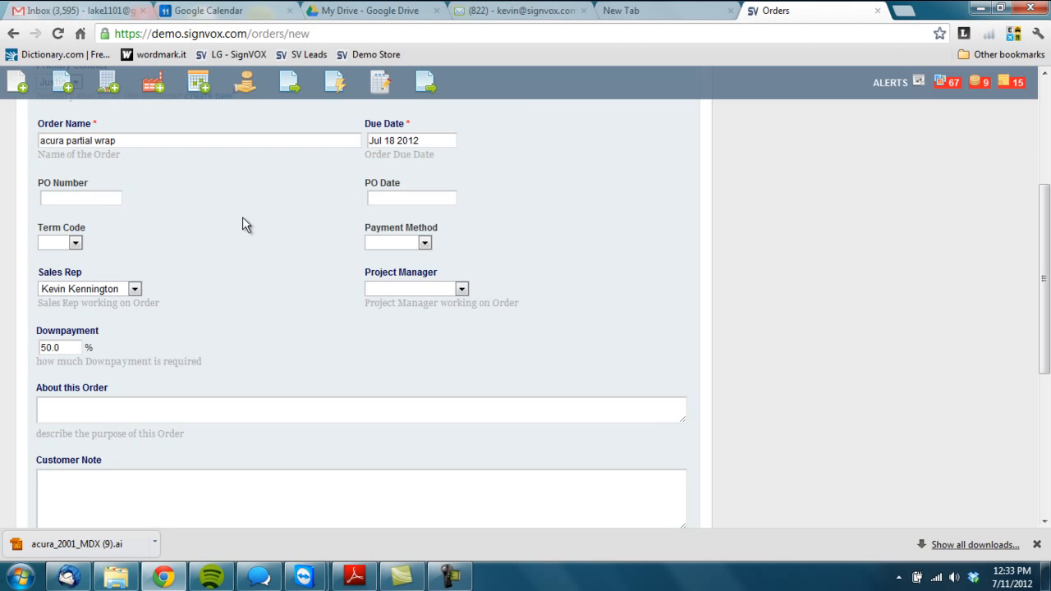
click(46, 433)
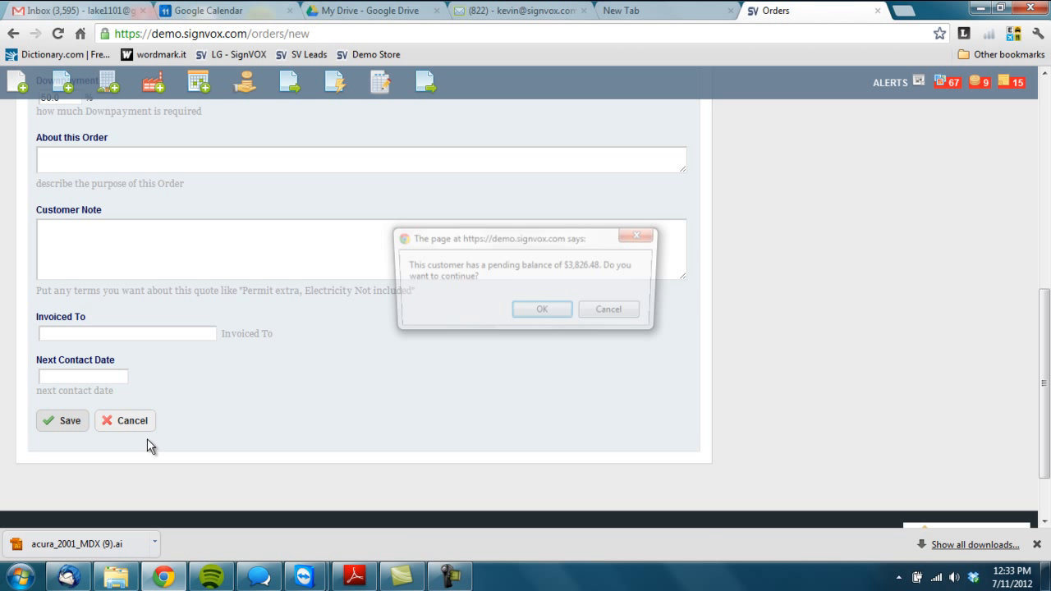
click(534, 317)
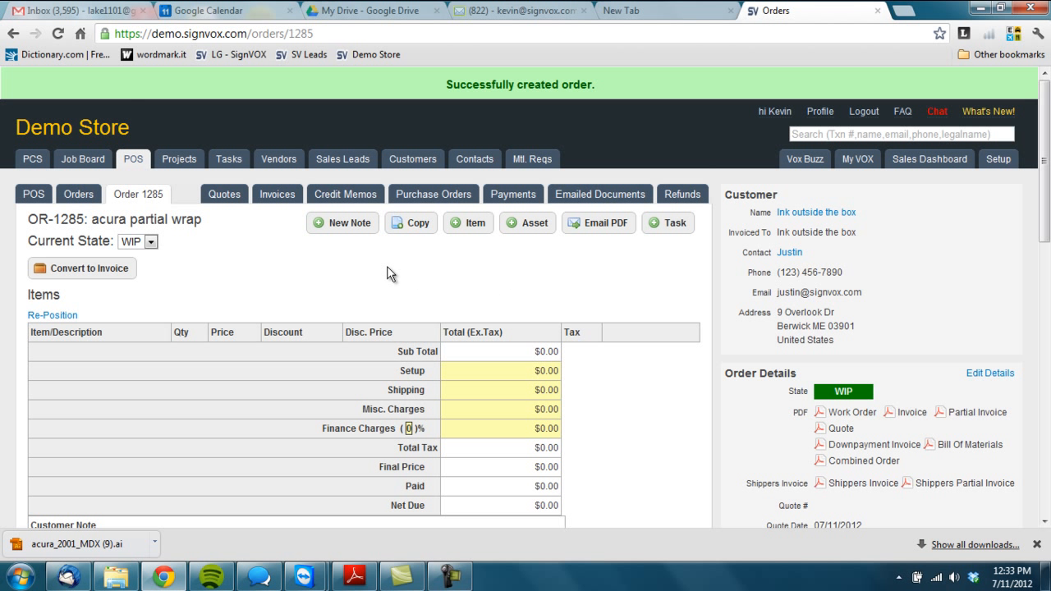
- Add a new item to the order, picking the Acura - MDX in Vehicles item
click(470, 223)
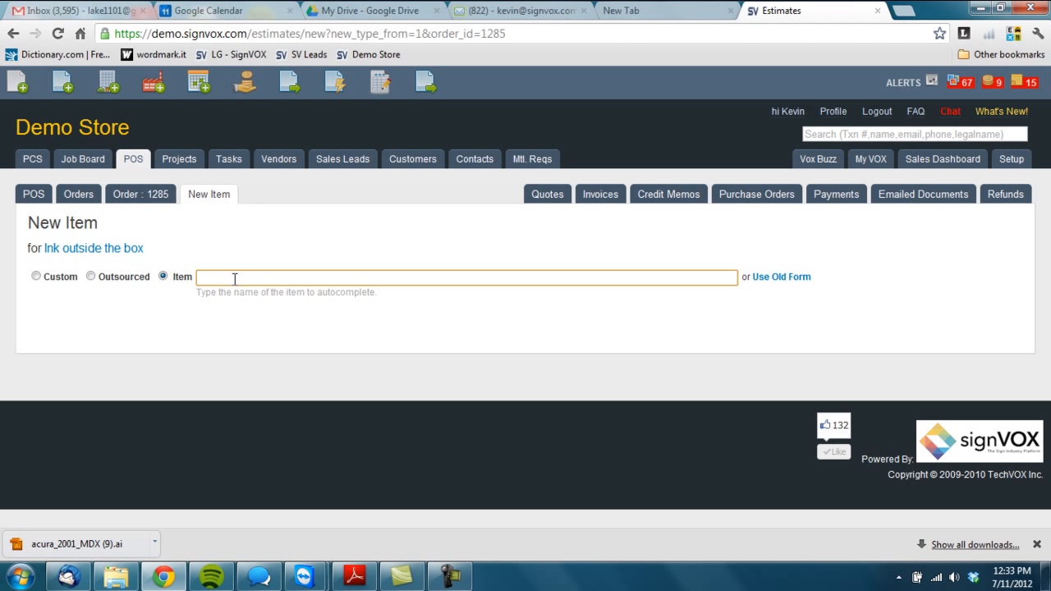
text(acur)
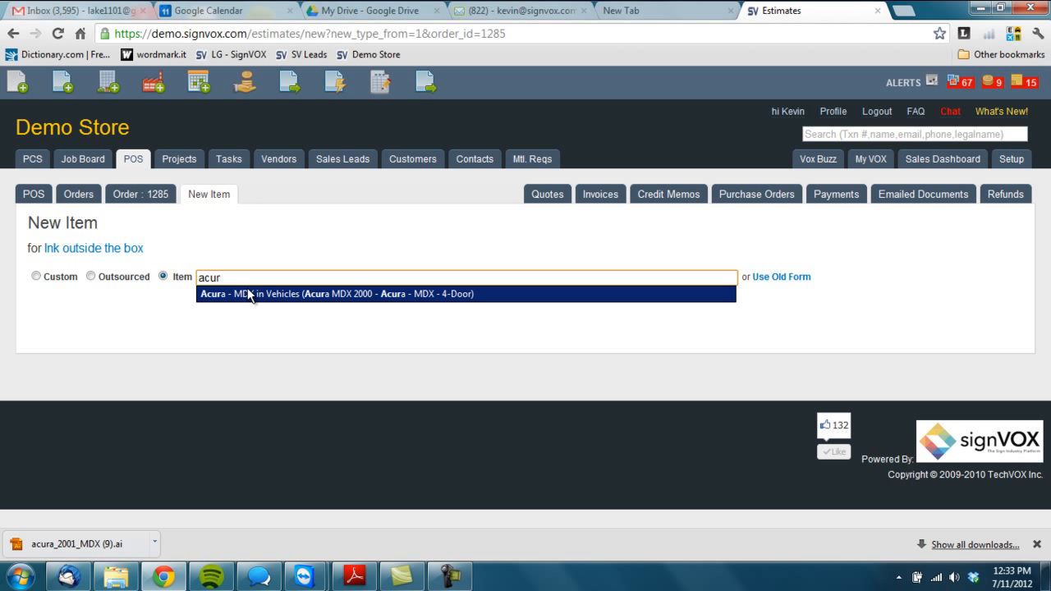
click(244, 292)
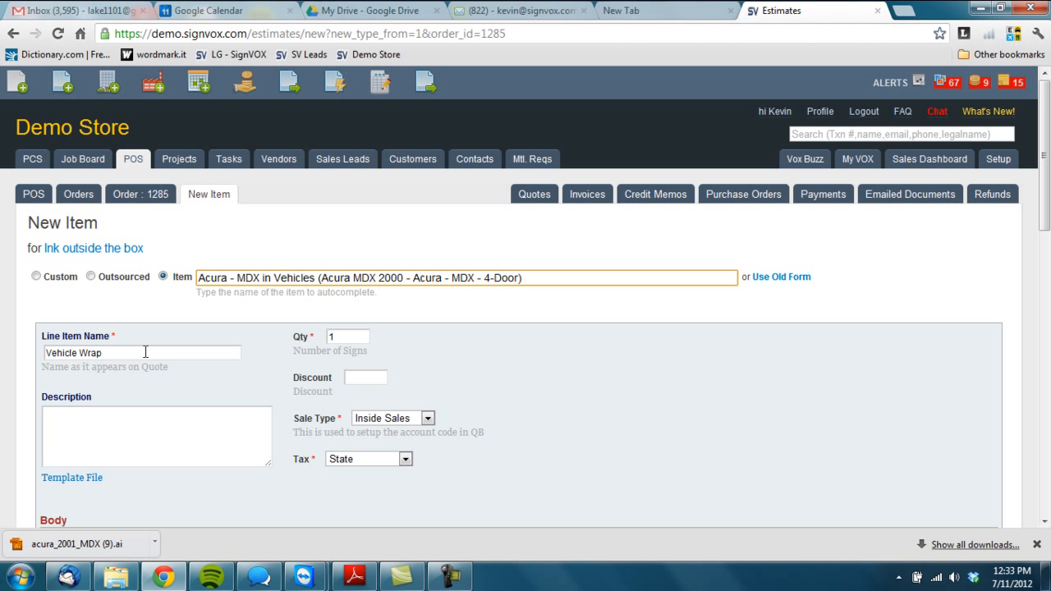
- Name the line item "Partial wrap Acura MDX" and describe it as "Full color graphics applied to acura mdx as per approved artwork."
text(Partial)
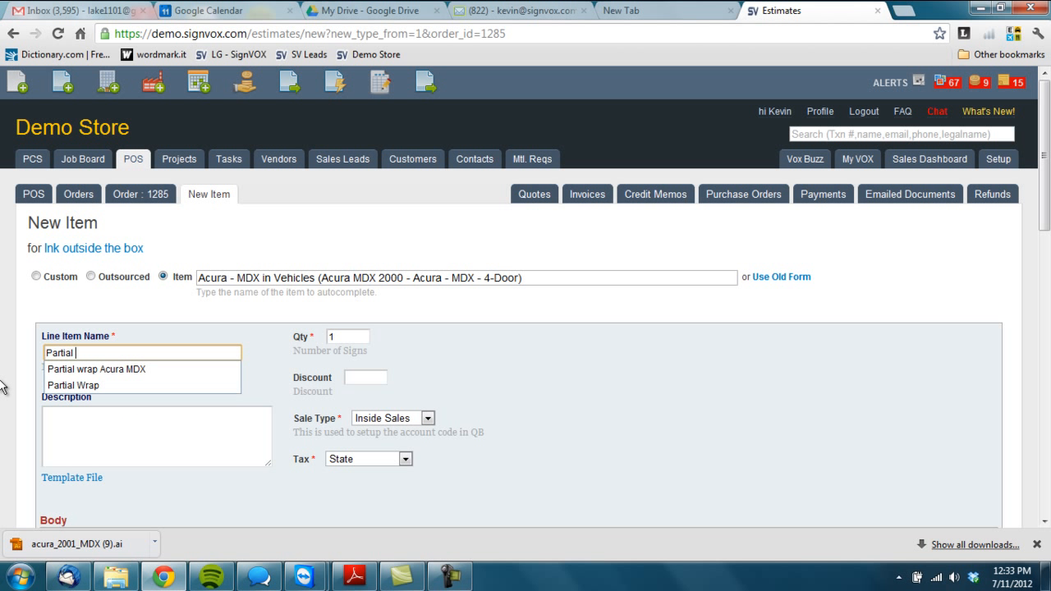
click(89, 369)
text(l )
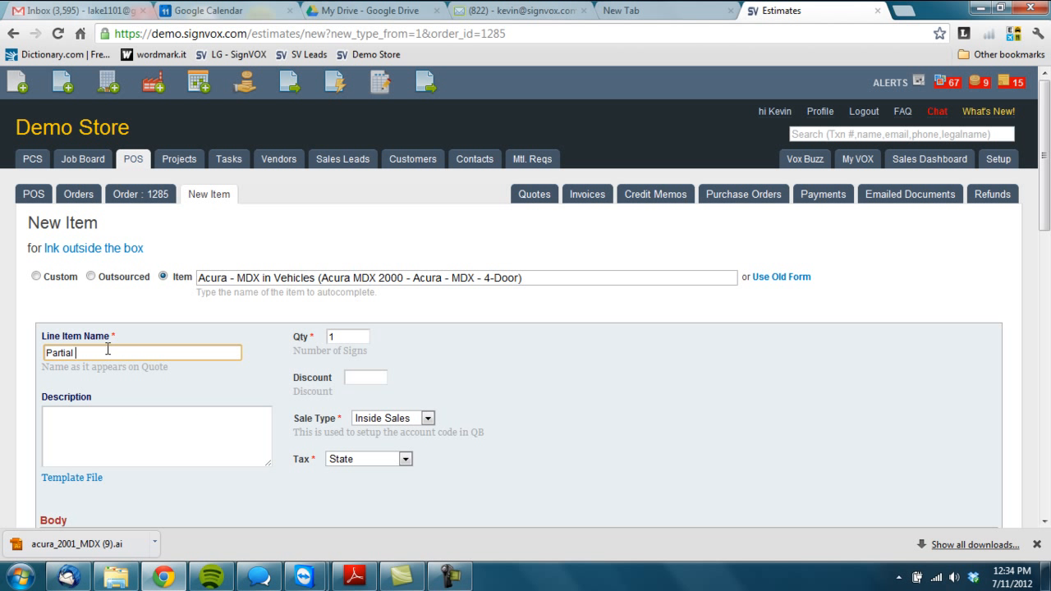
text(wrap)
click(128, 370)
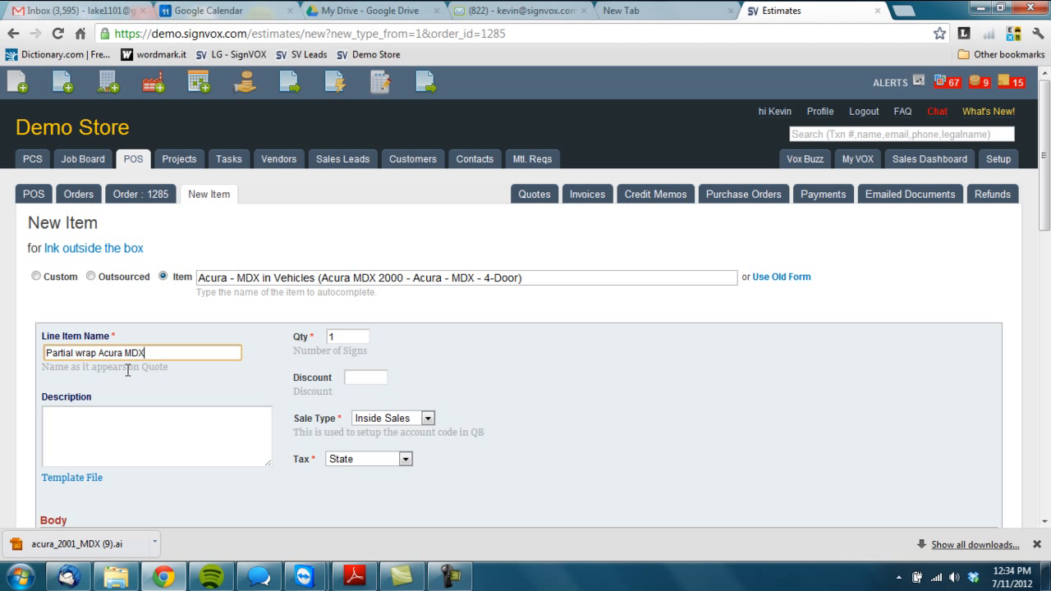
click(121, 432)
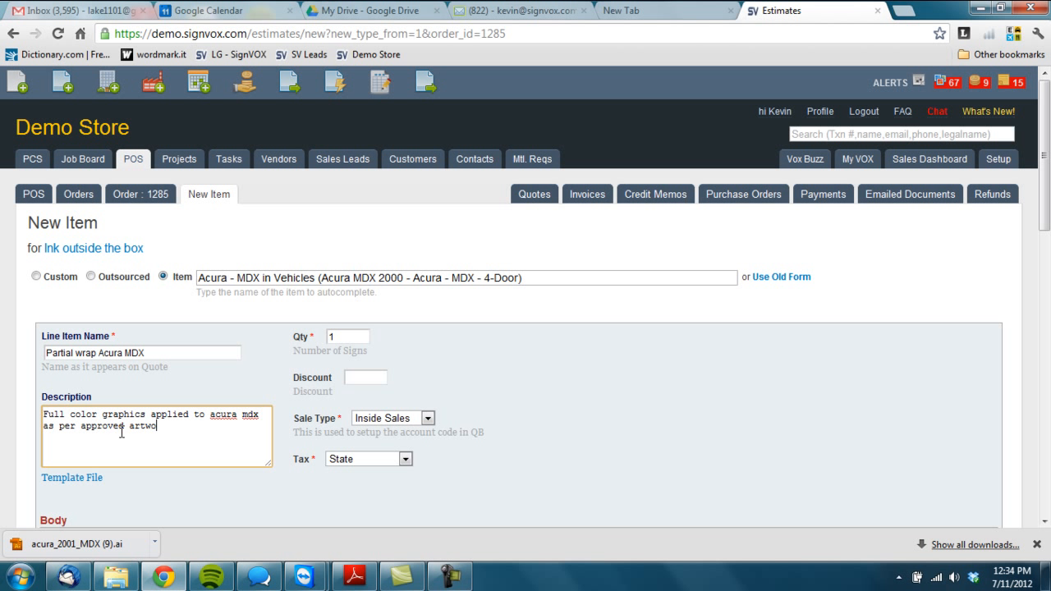
scroll(333, 387, down, 4)
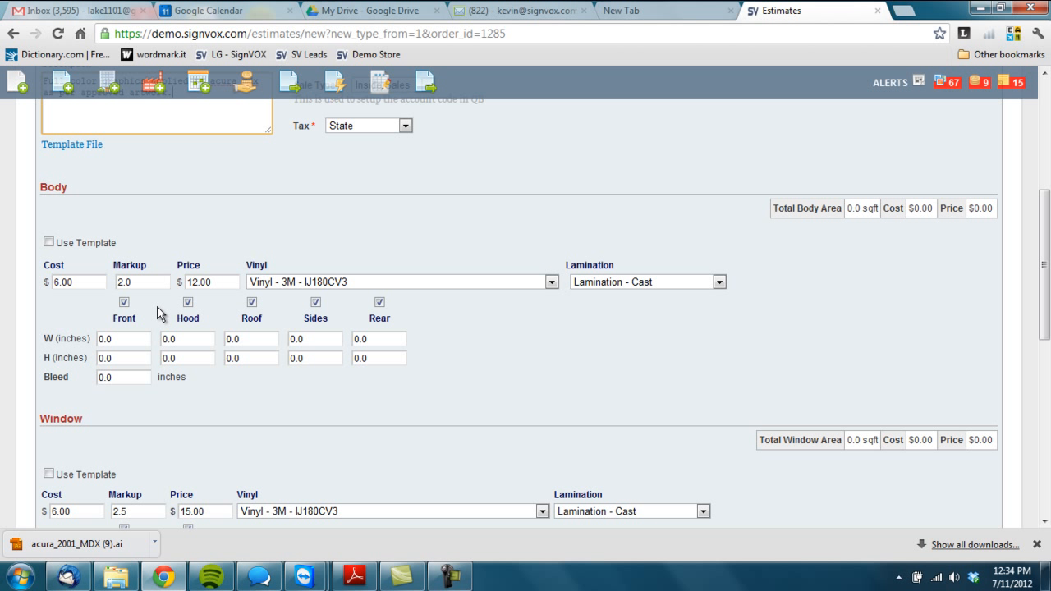
click(48, 242)
click(151, 249)
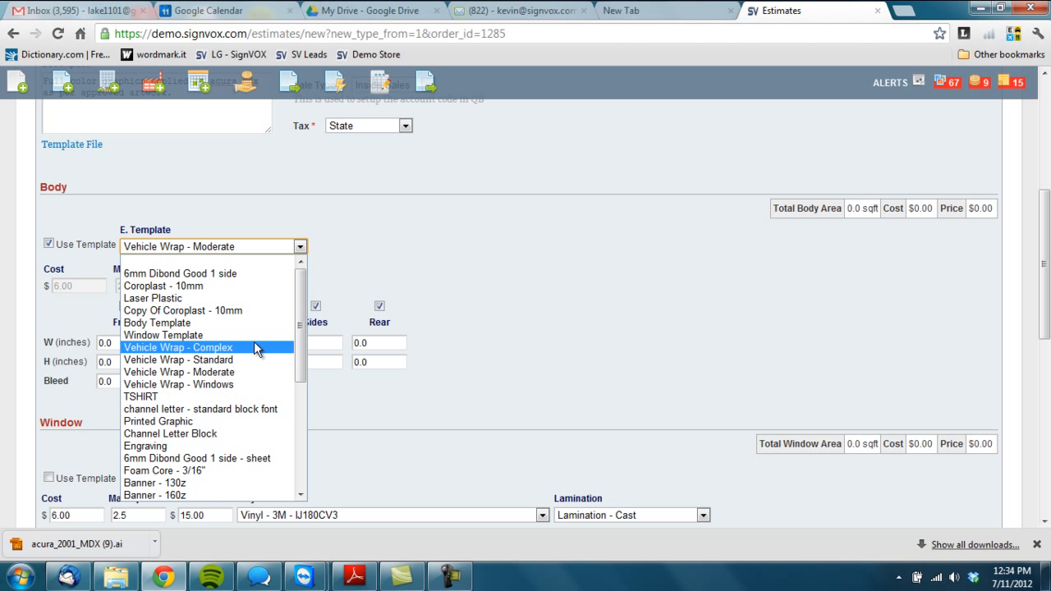
click(367, 267)
click(48, 244)
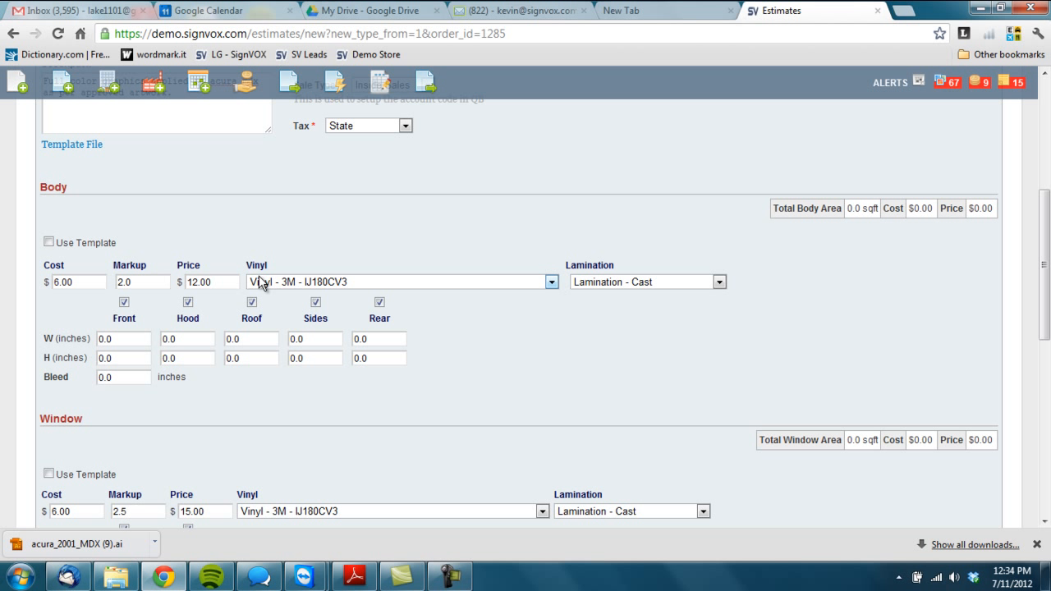
- Keep the body vinyl at 3M IJ180CV3 and exclude the Front and Hood panels from the body coverage
click(332, 282)
click(324, 309)
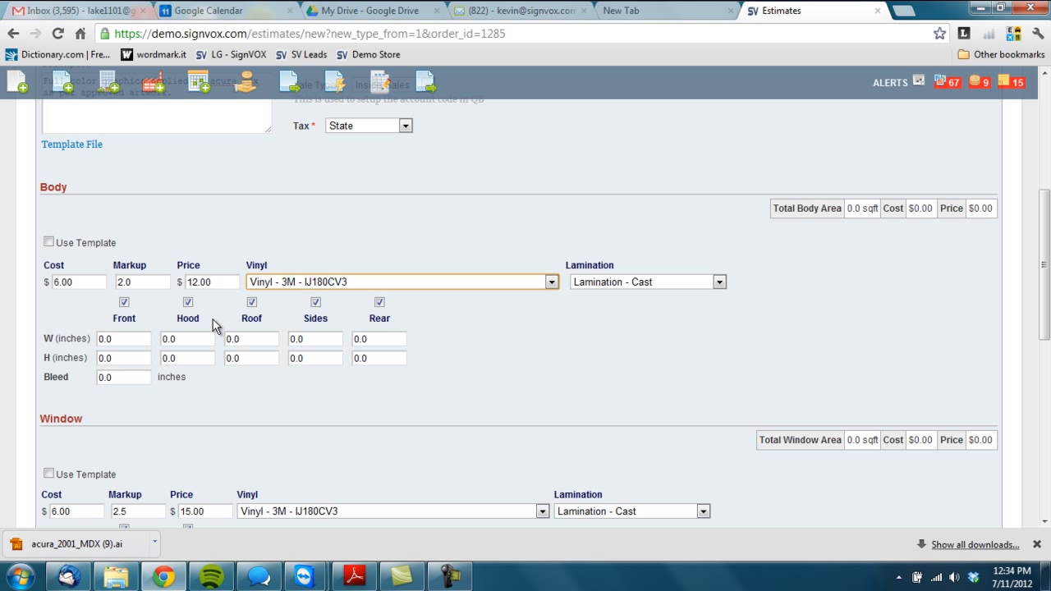
click(124, 303)
click(188, 303)
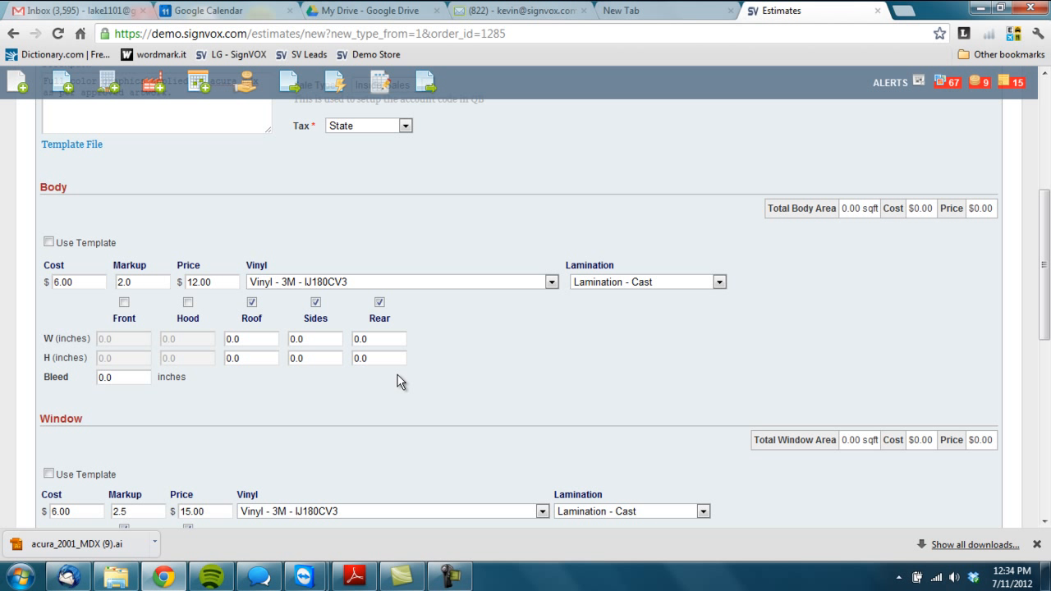
click(188, 302)
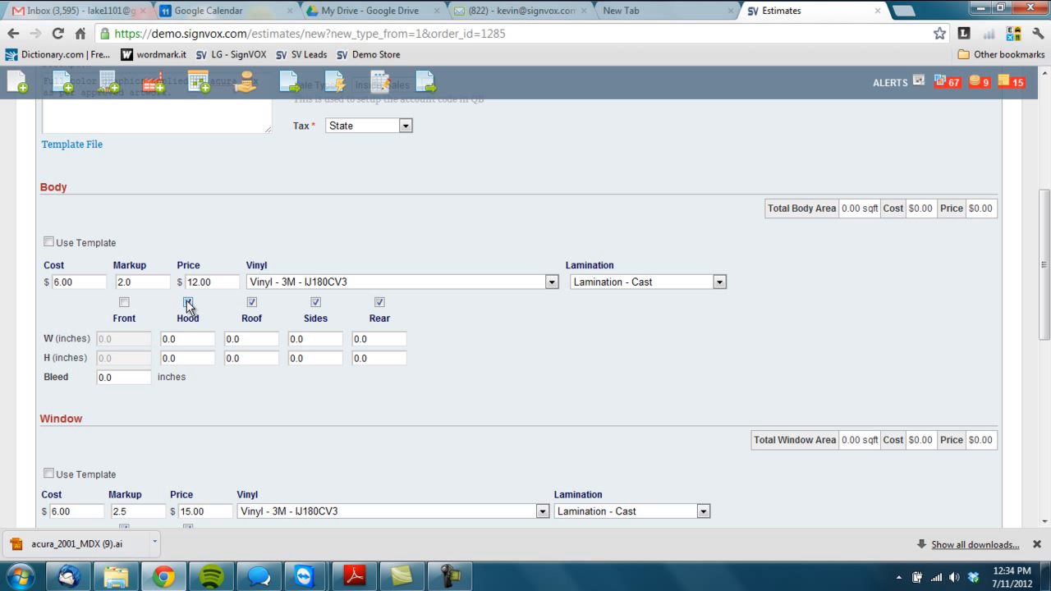
click(124, 302)
- Save the item and proceed to measuring the vehicle
scroll(164, 406, down, 5)
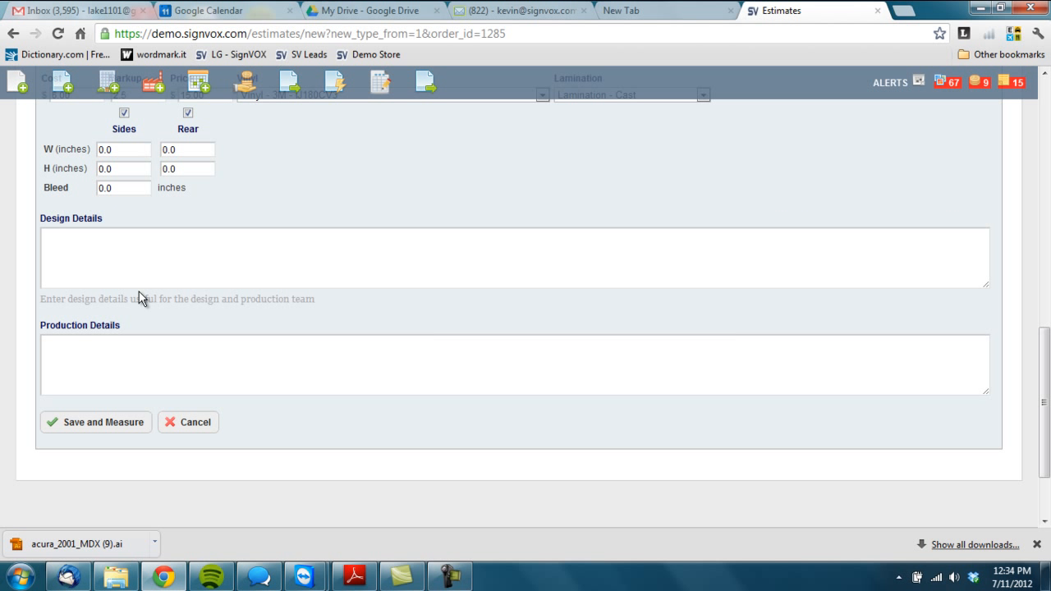
click(99, 423)
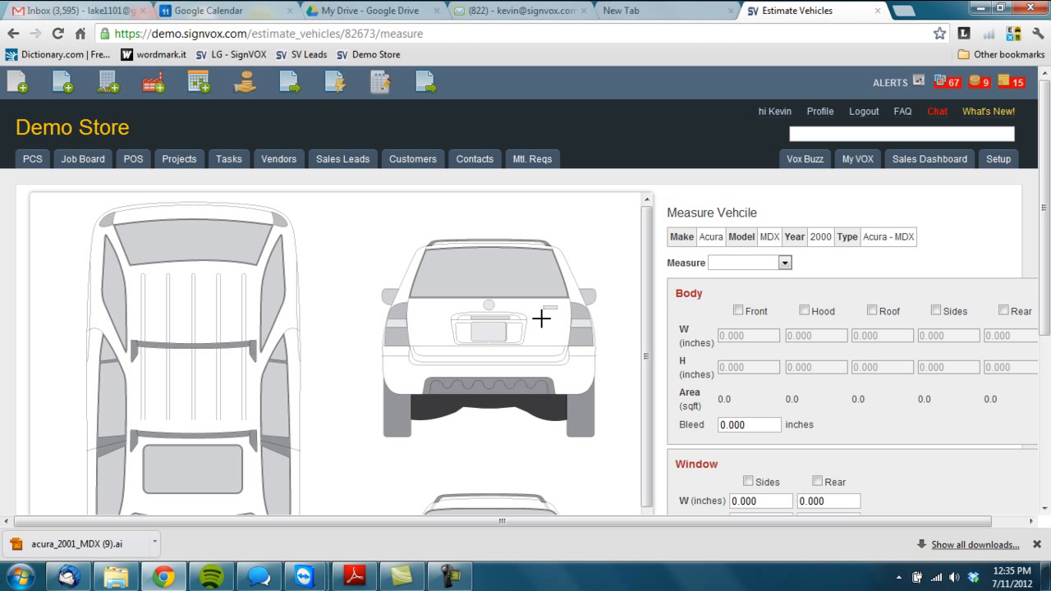
- Measure the rear by boxing the rear view of the vehicle, about 82 by 62 inches
click(757, 263)
click(727, 327)
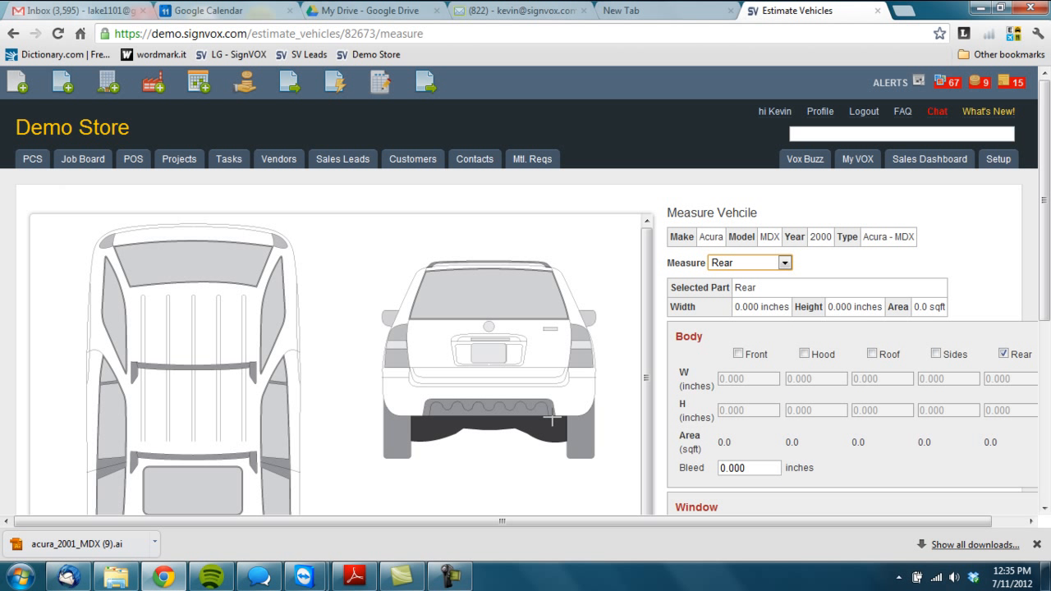
drag(600, 256, 374, 428)
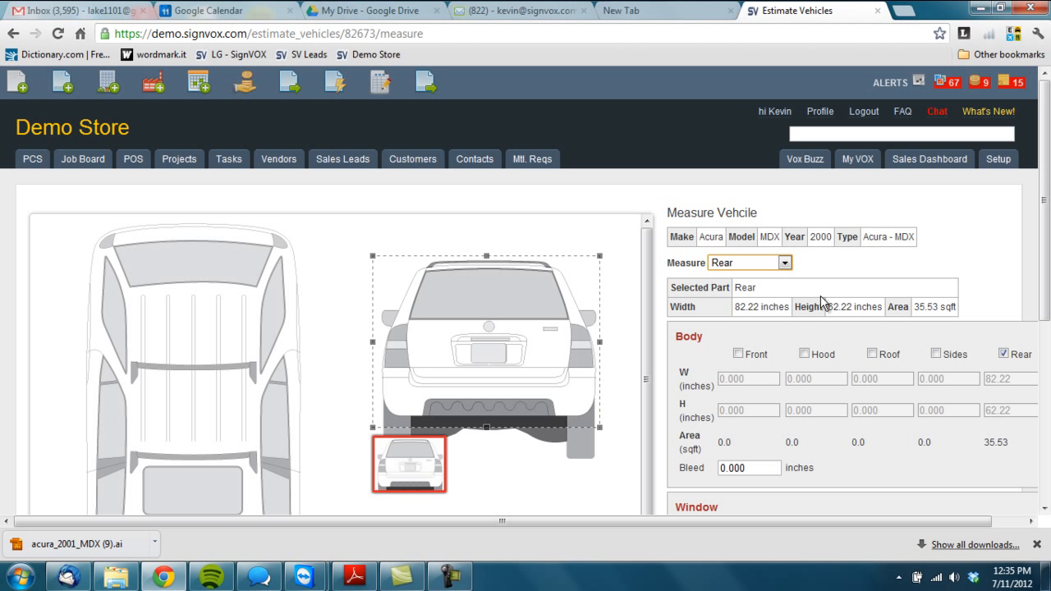
- Measure the sides by boxing the side view up to the rear door, about 95 by 66 inches
click(785, 263)
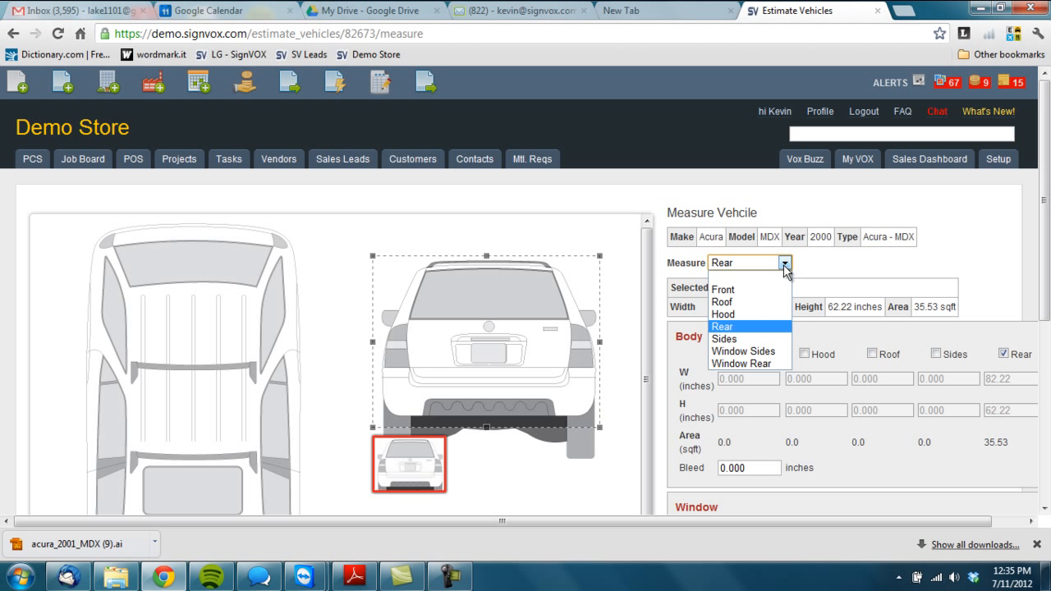
click(723, 339)
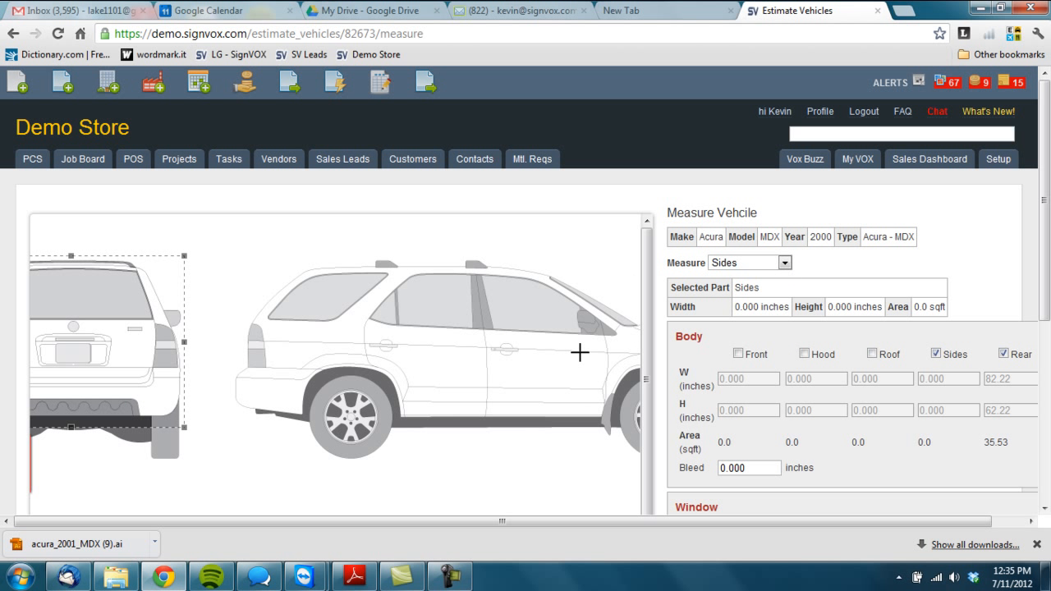
drag(485, 257, 230, 439)
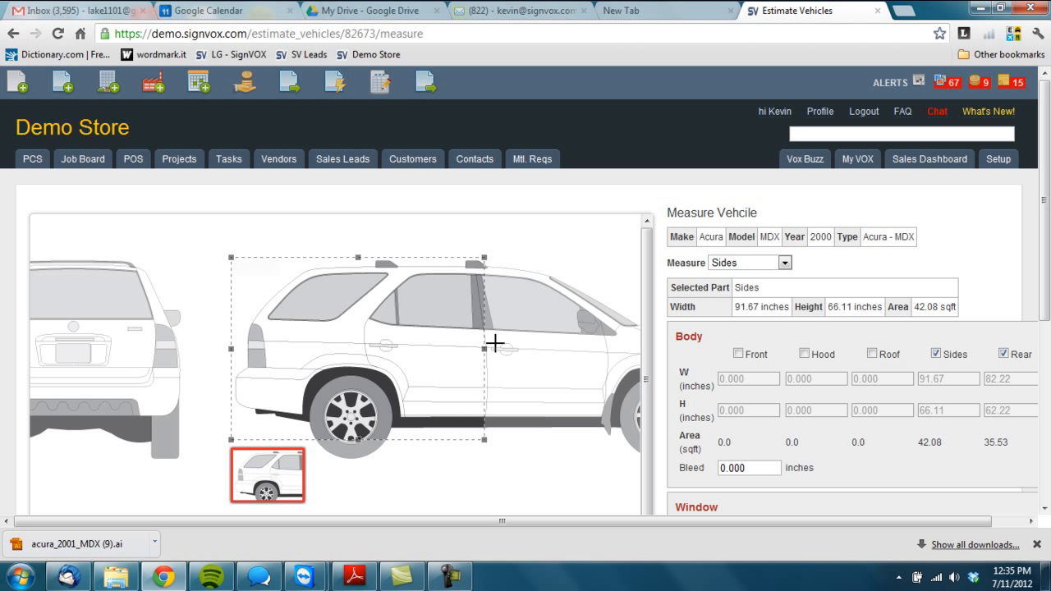
drag(490, 349, 492, 347)
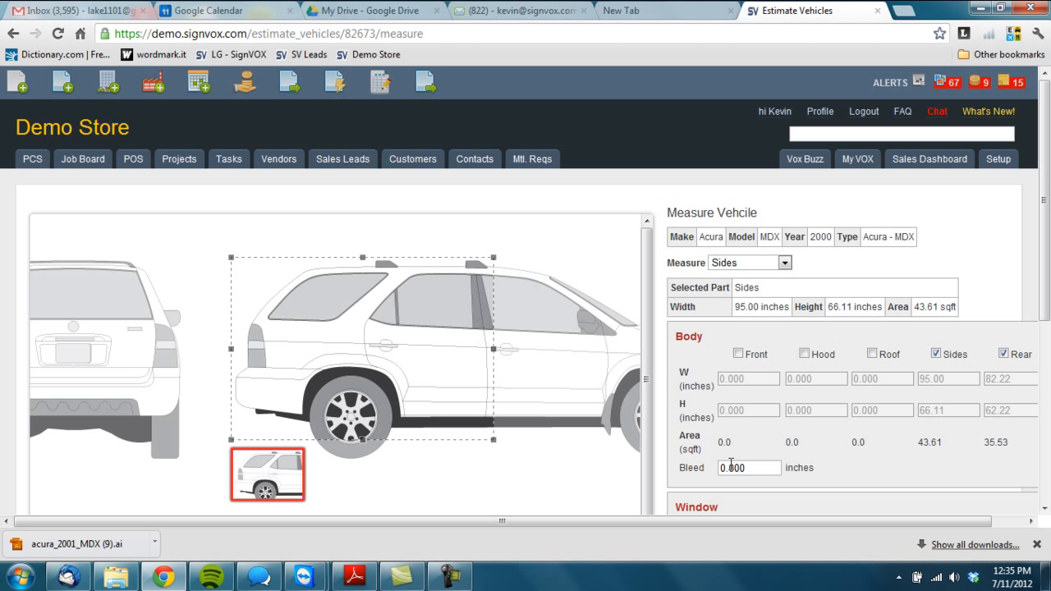
- Measure the rear window by boxing it on the rear view, about 64 by 22 inches
click(760, 262)
click(755, 367)
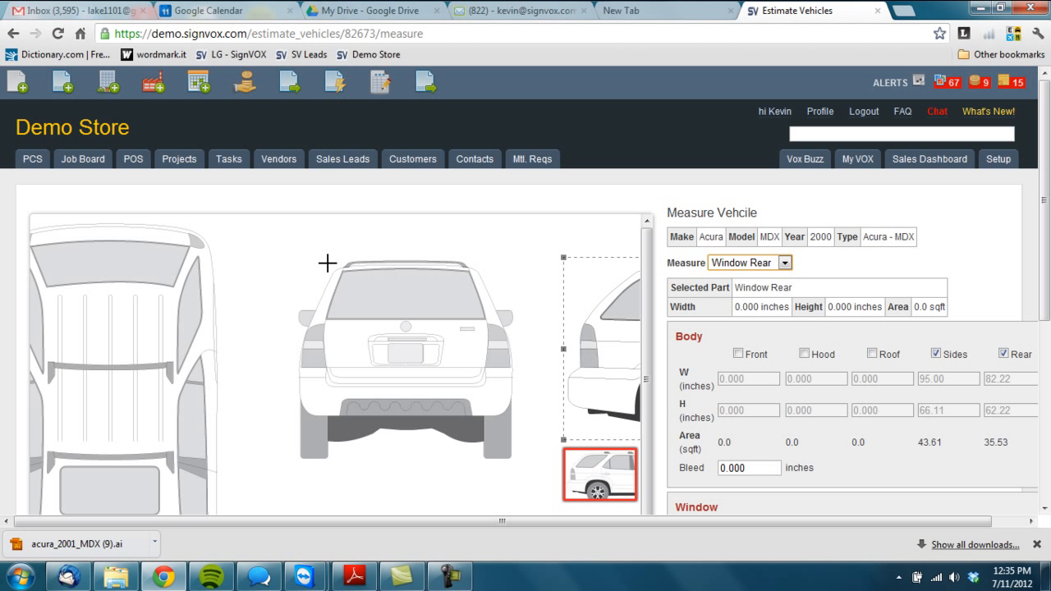
mouse_move(327, 263)
mouse_down()
mouse_move(408, 319)
mouse_move(481, 312)
mouse_move(493, 322)
mouse_up()
drag(327, 294, 316, 293)
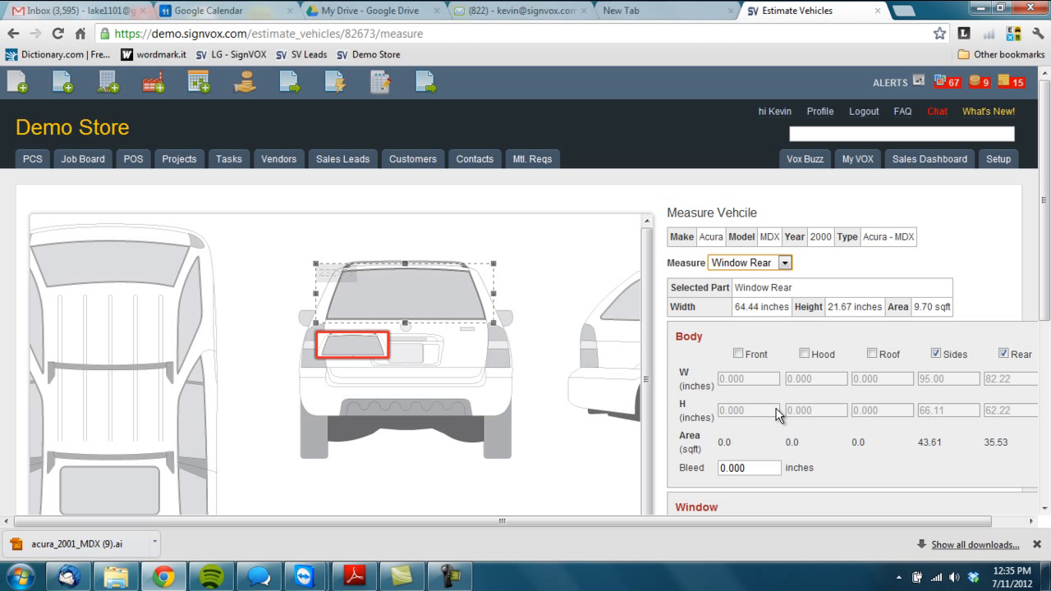
- Save the vehicle measurements and review the edited vehicle item
scroll(789, 394, down, 1)
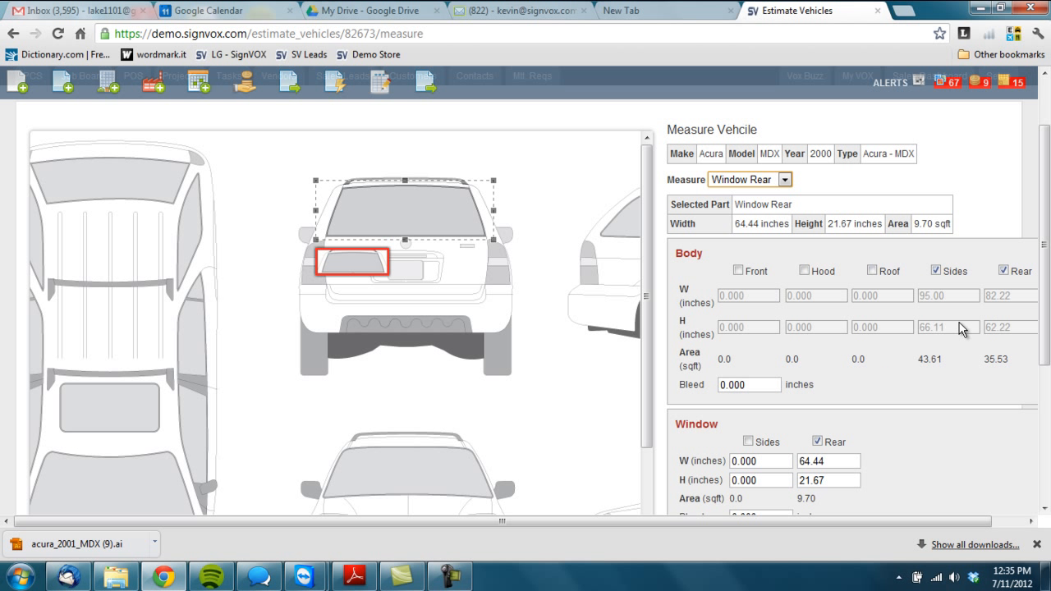
scroll(933, 369, down, 2)
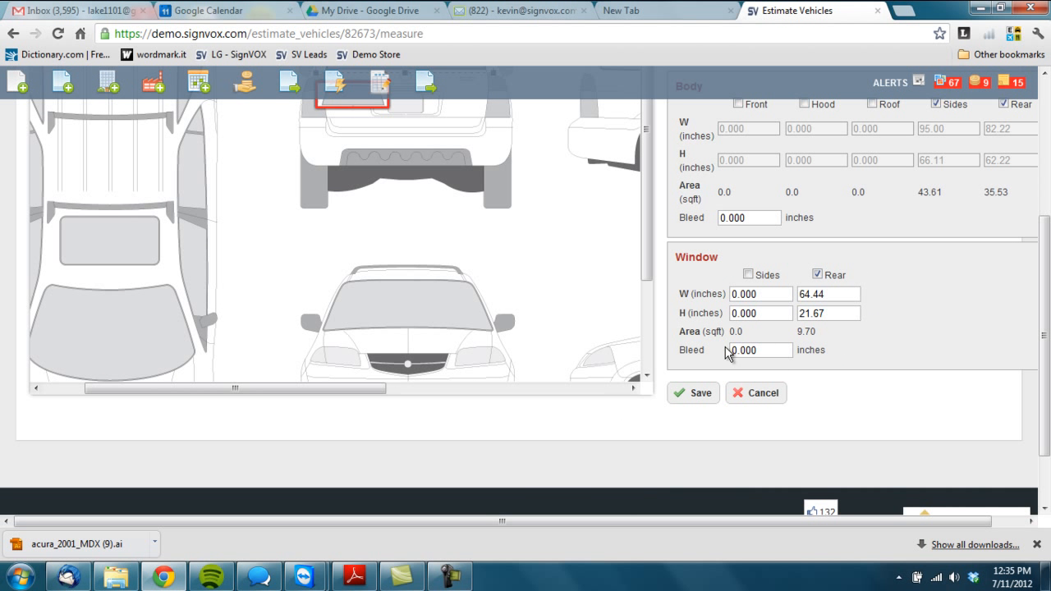
click(697, 393)
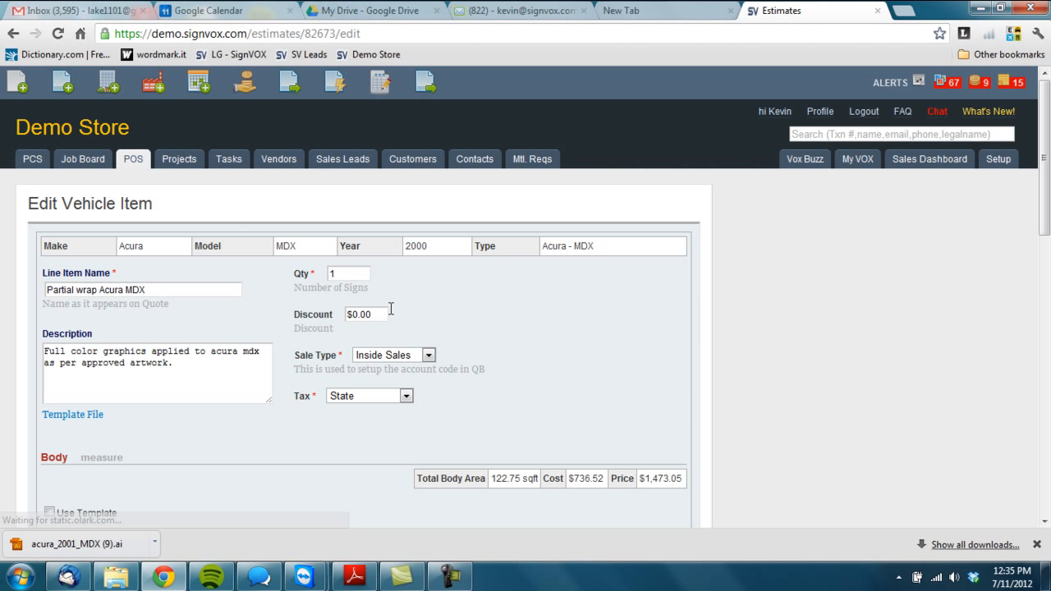
scroll(379, 311, down, 3)
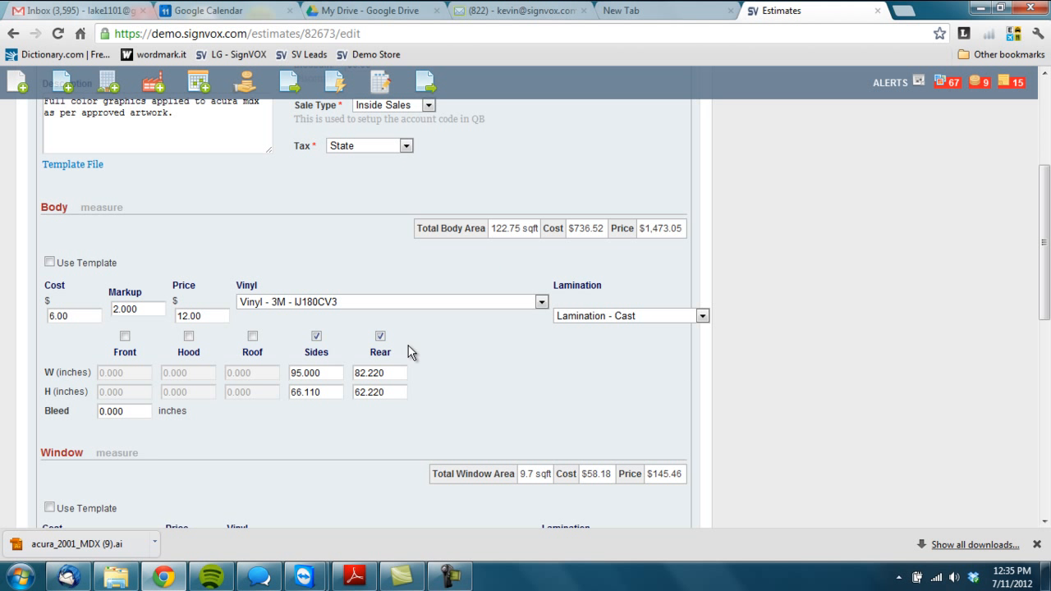
- Save the edited partial wrap item with its body and window measurements
scroll(377, 386, down, 3)
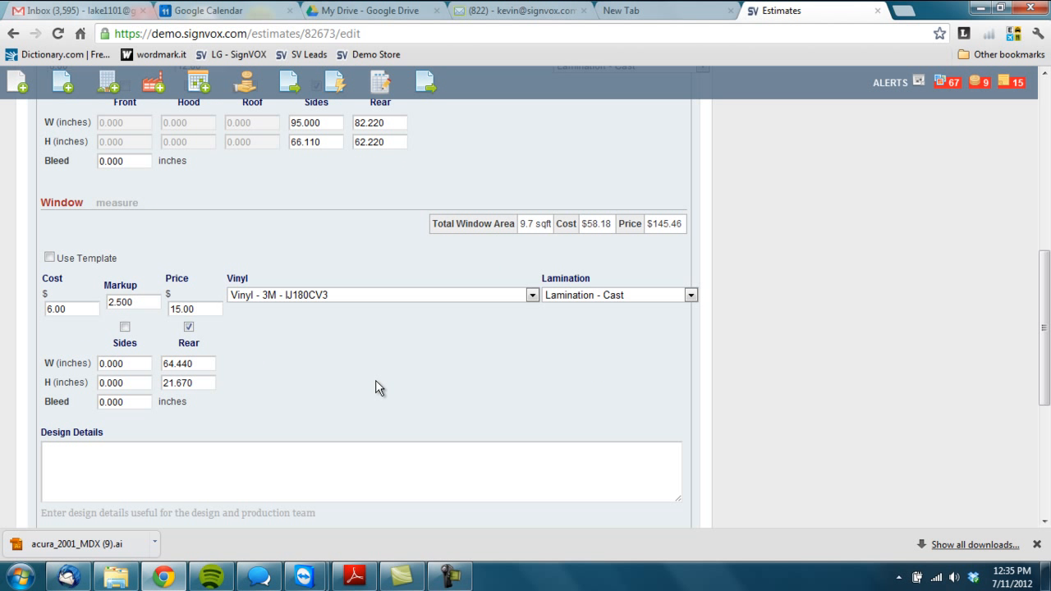
scroll(452, 307, down, 3)
click(111, 386)
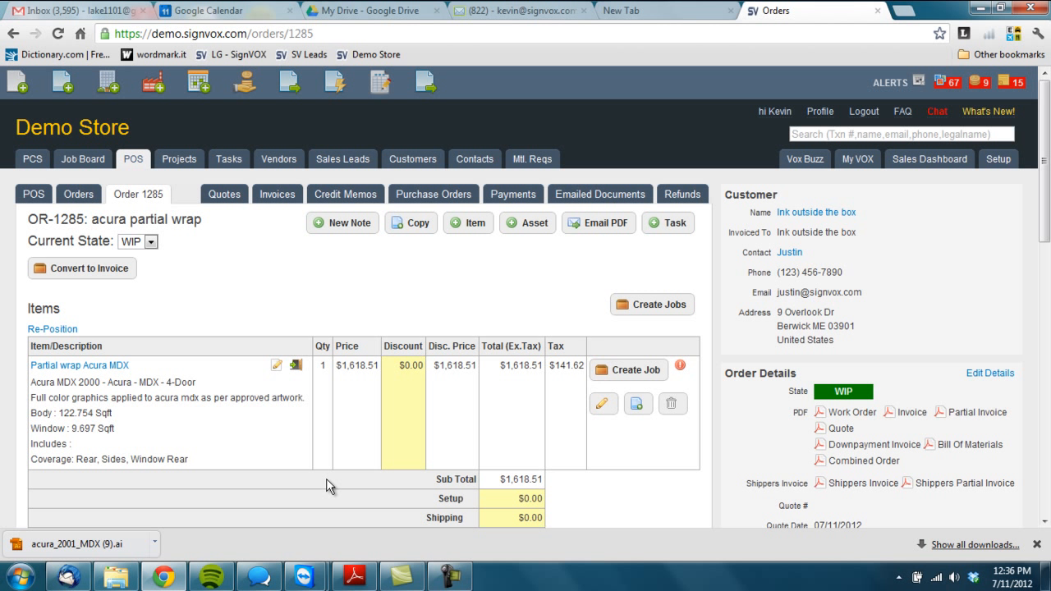
- Create a job for the partial wrap item, also requiring install, and save it
click(615, 373)
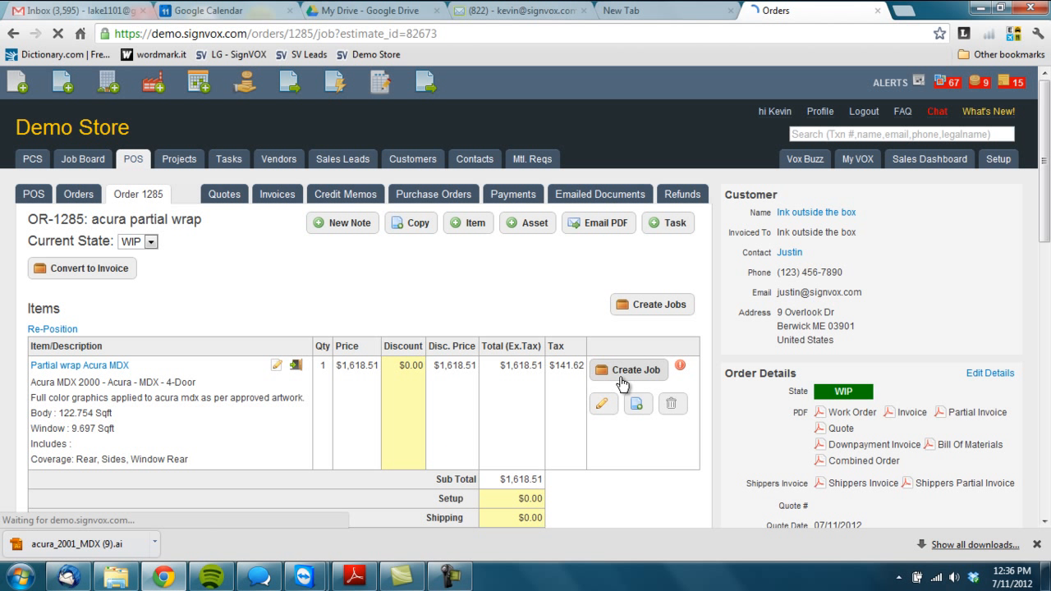
scroll(187, 345, down, 2)
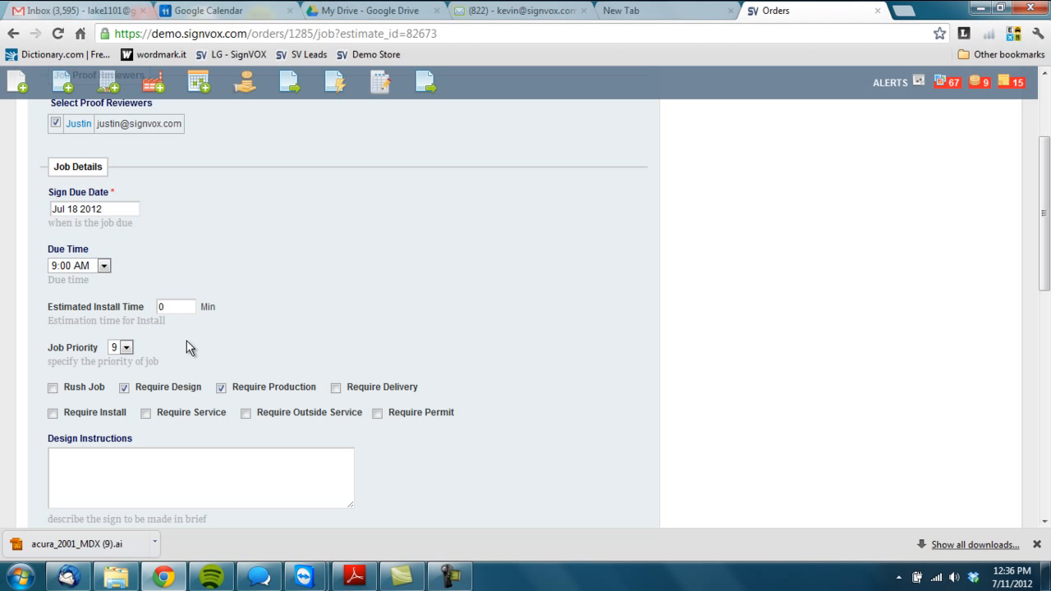
click(52, 413)
scroll(106, 399, down, 4)
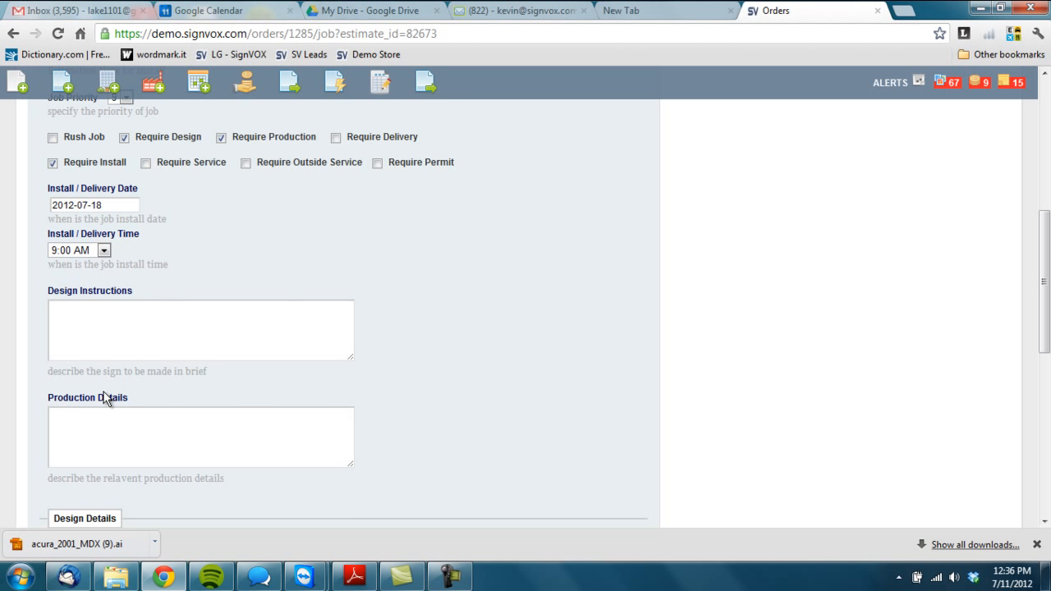
scroll(106, 399, down, 3)
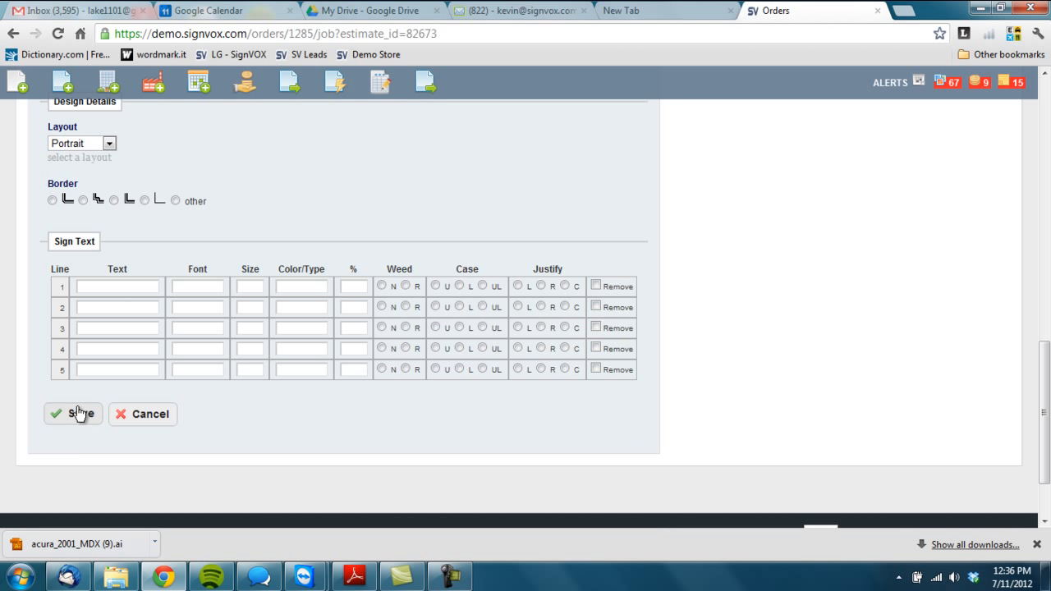
click(77, 413)
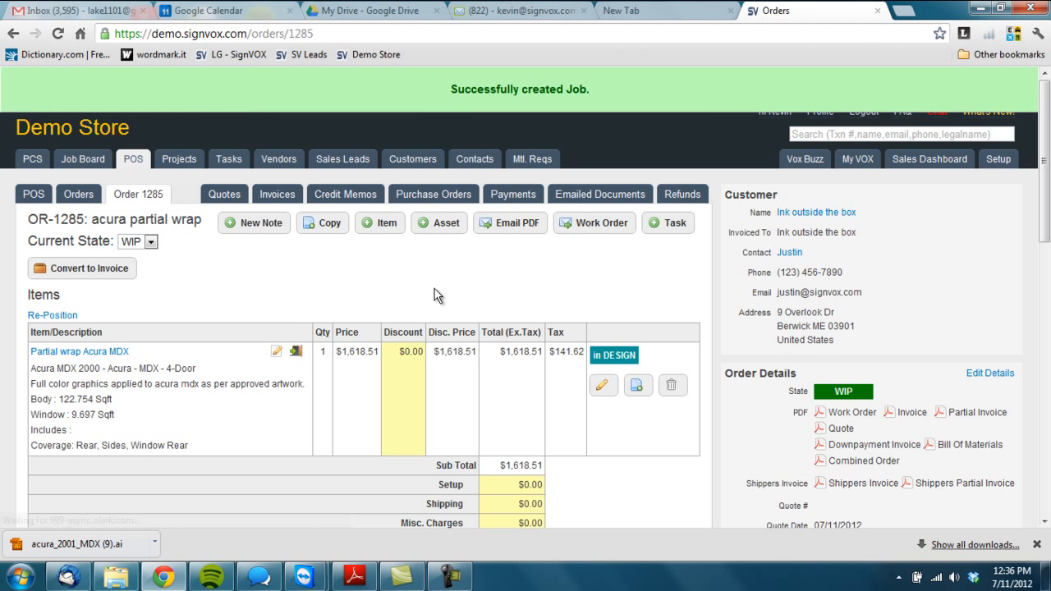
- Open the order's work order and download the vehicle template file from it
click(598, 223)
scroll(460, 308, down, 2)
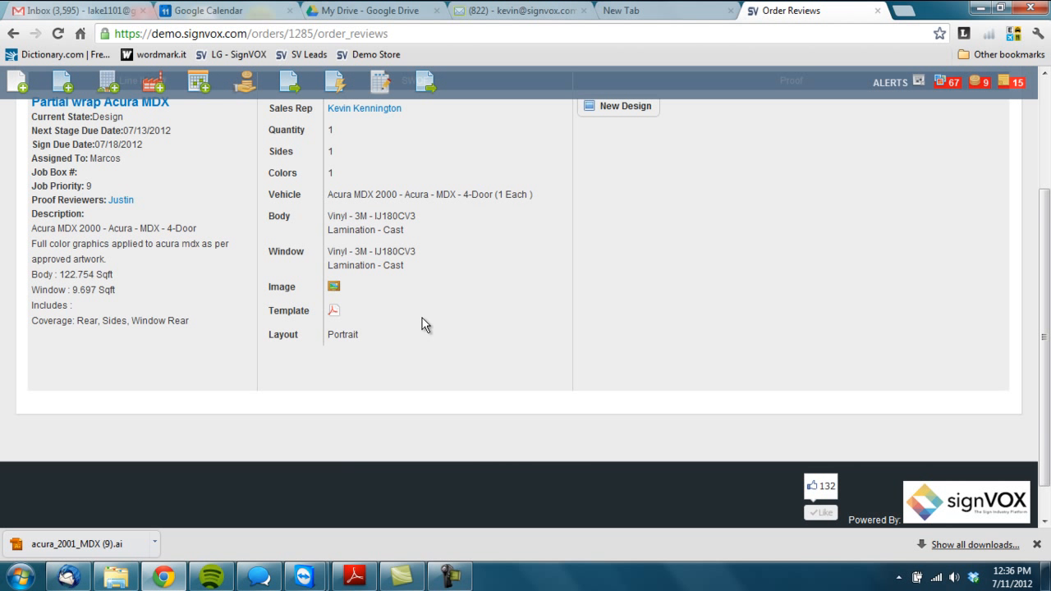
click(333, 311)
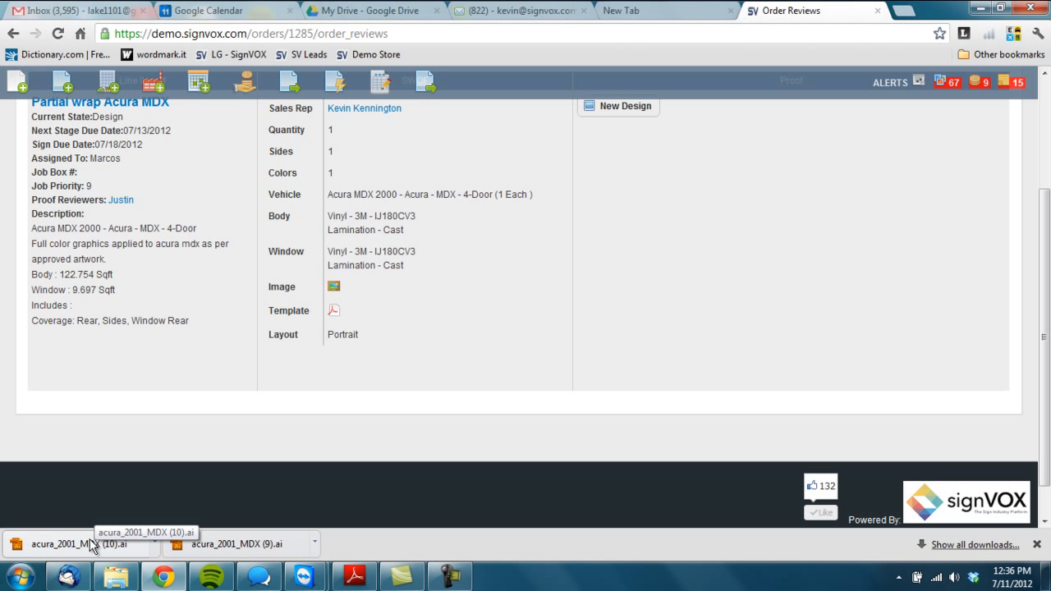
scroll(485, 356, up, 2)
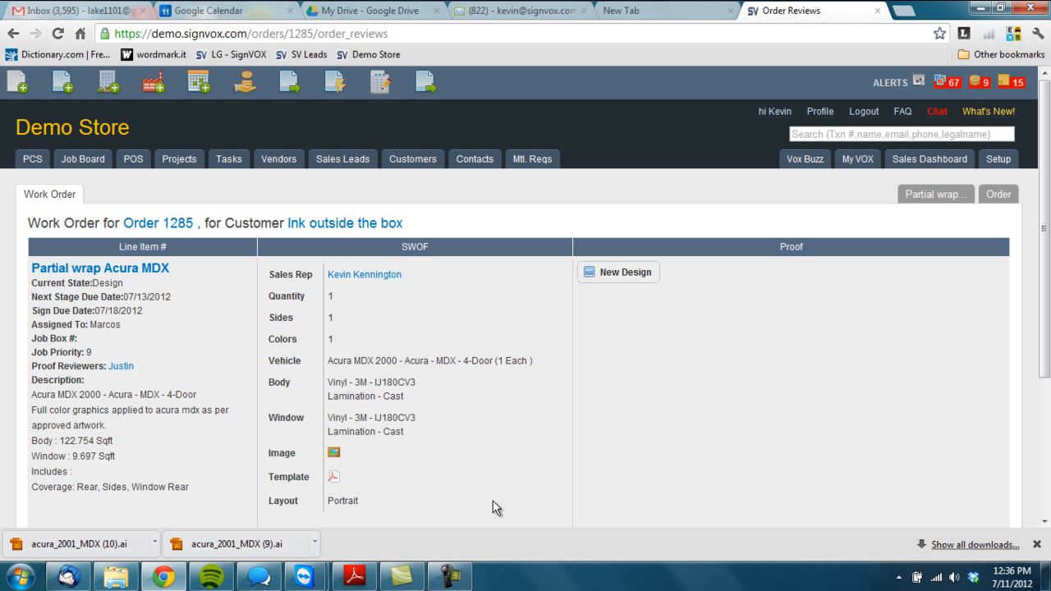
mouse_move(454, 575)
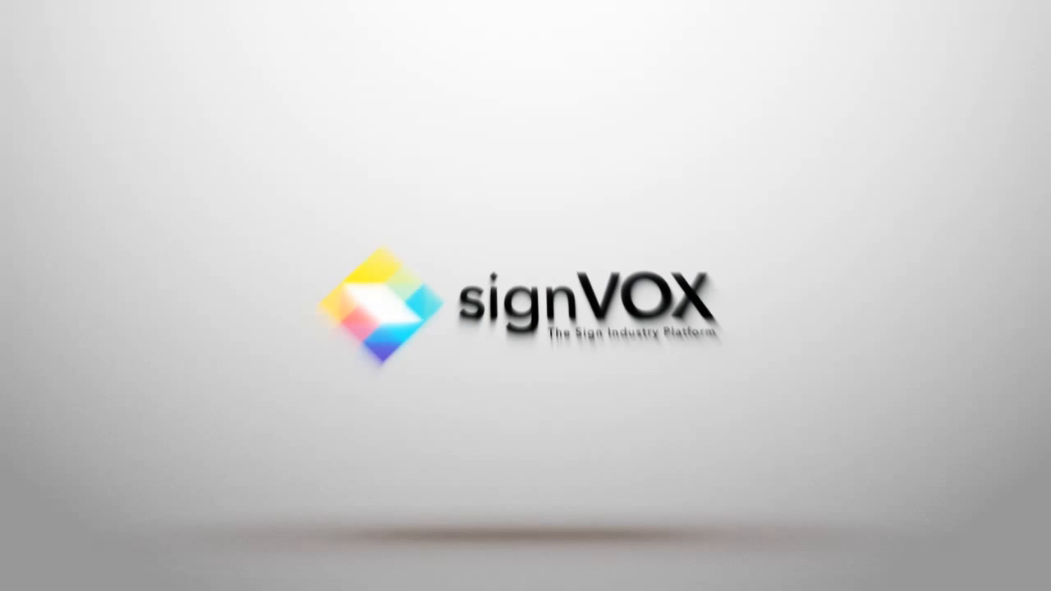